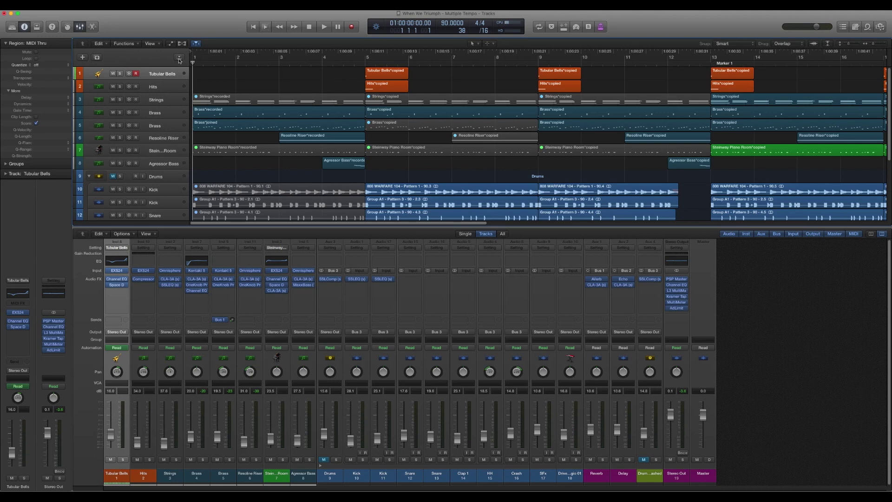
Show the global tracks with the Tempo track and check the Tempo header's context menu.
click(180, 59)
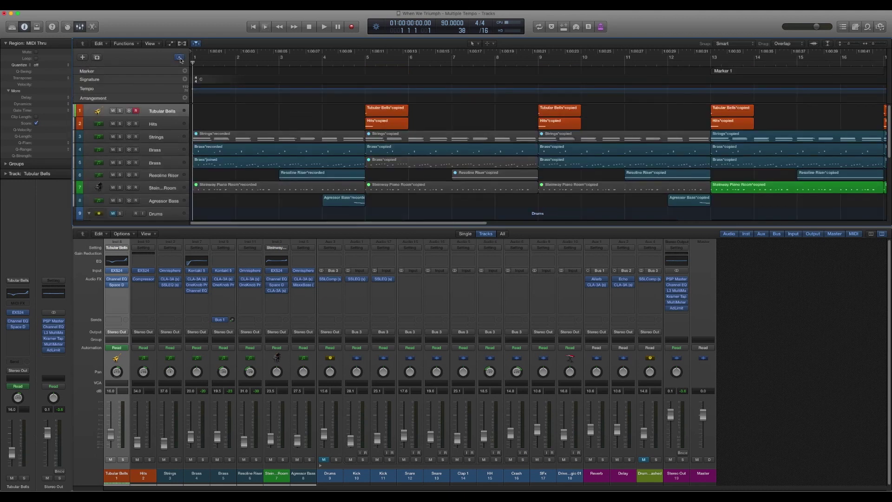
right_click(93, 88)
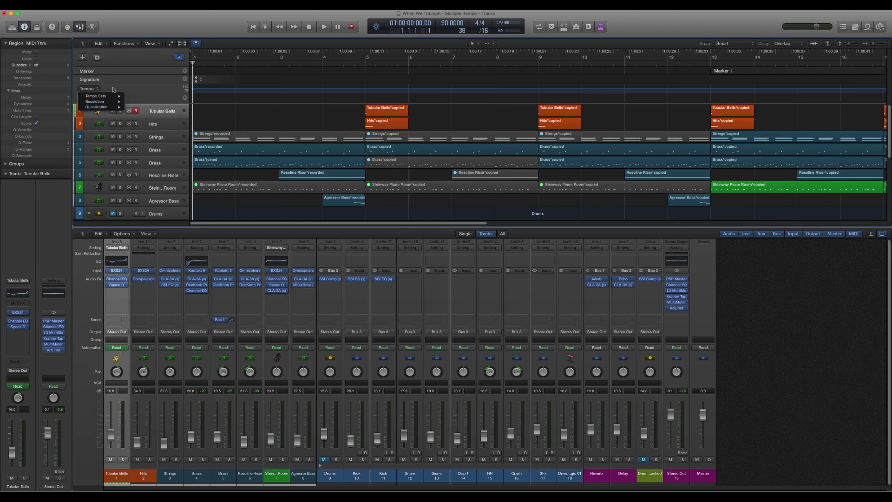
click(113, 88)
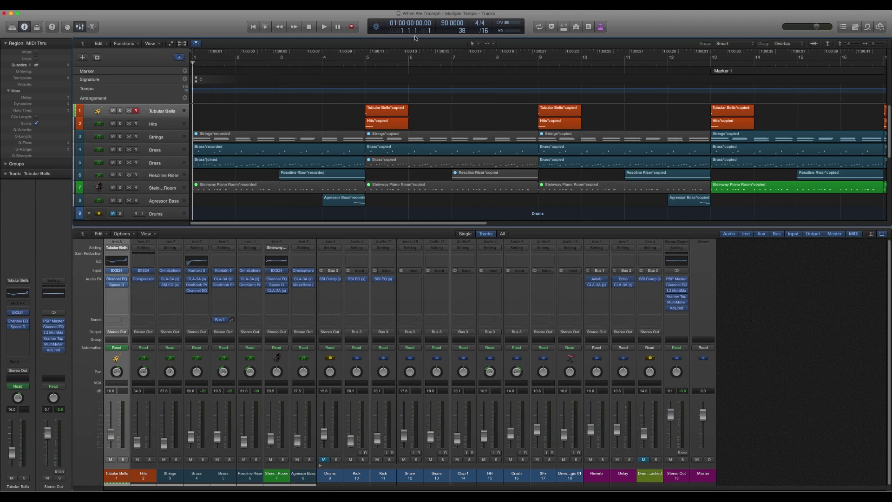
Play the song from bar 1 and stop at bar 5.
key(space)
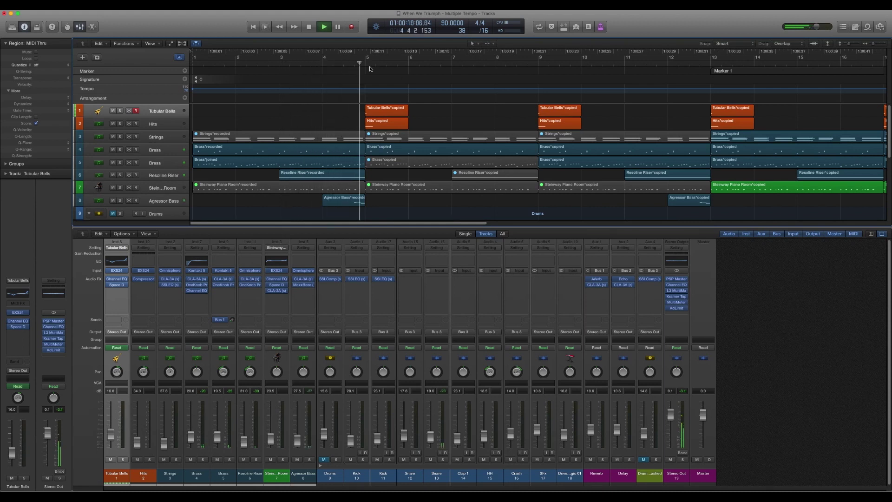
key(space)
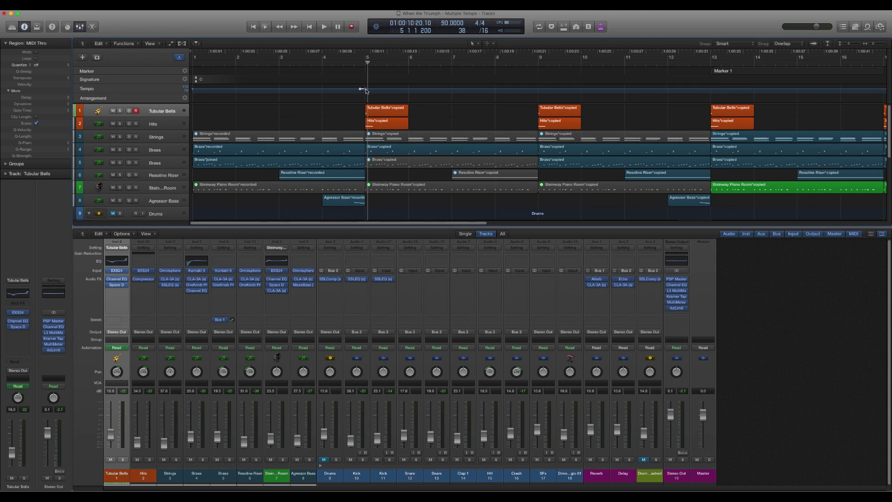
Add tempo points at bars 5 and 9 and raise that segment to 106 BPM.
click(367, 89)
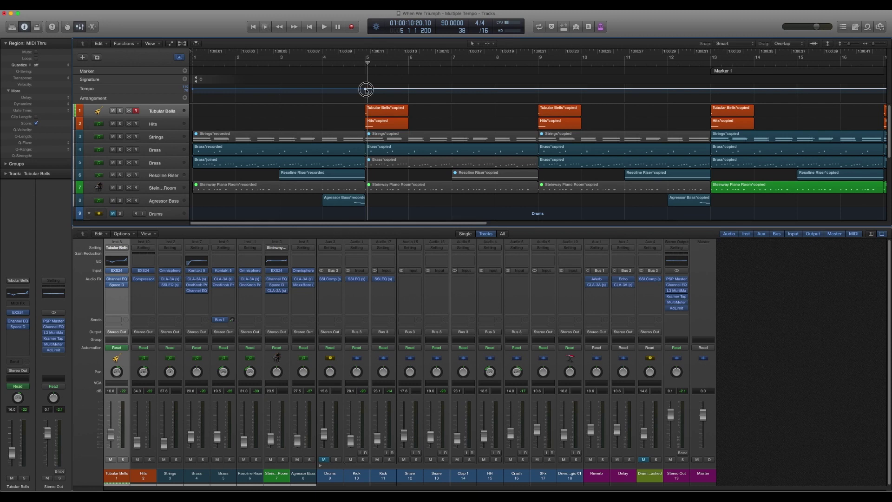
click(538, 89)
drag(453, 92, 453, 87)
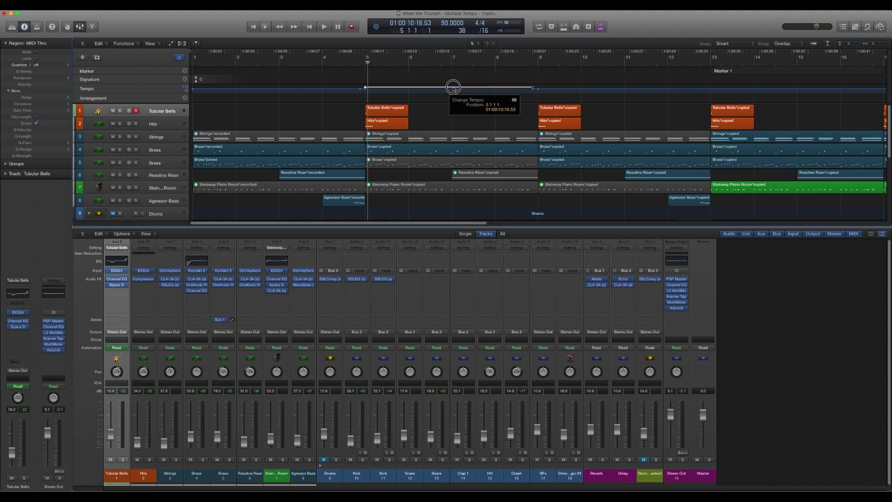
drag(453, 87, 454, 87)
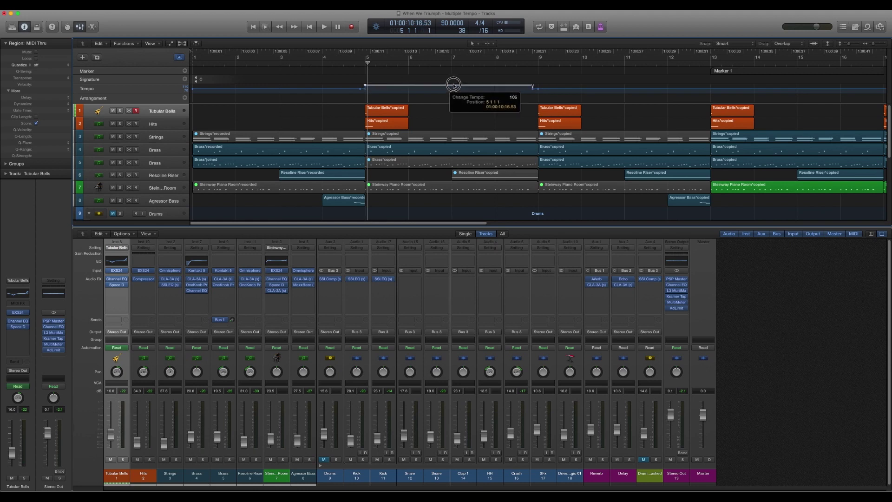
drag(453, 86, 455, 87)
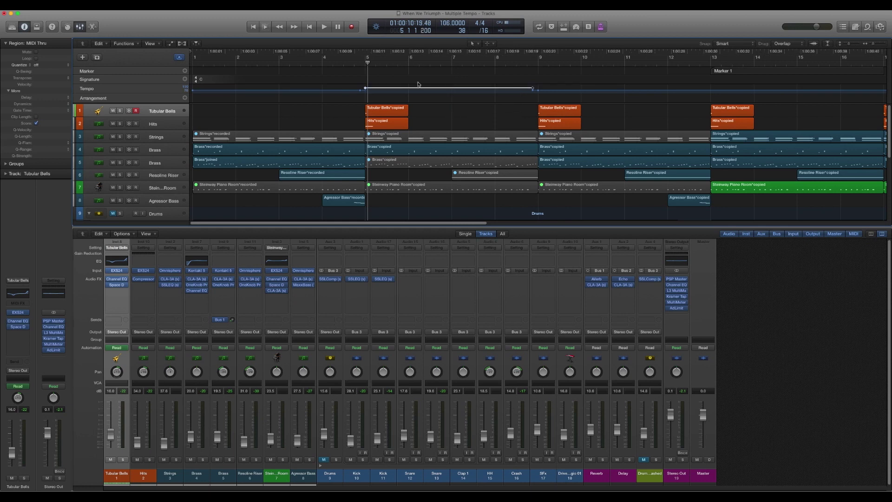
Play from the beginning through the 106 BPM section, checking the bar-9 value, then stop.
key(Return)
key(space)
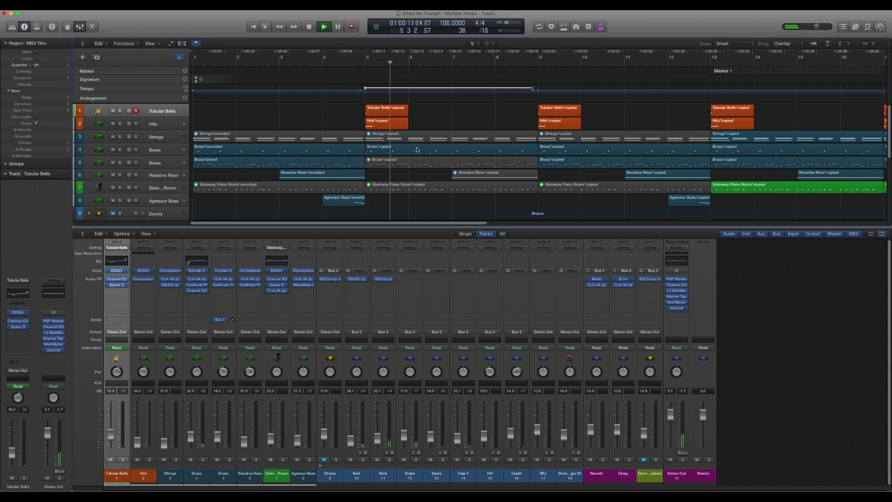
click(534, 92)
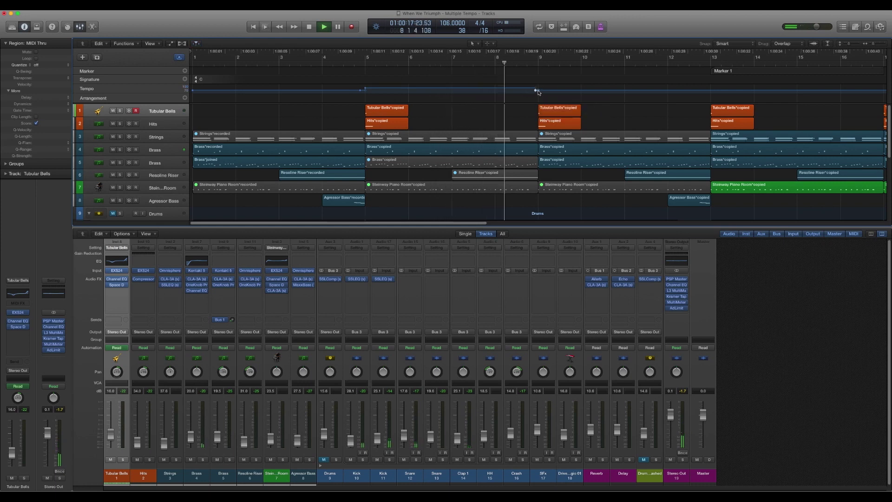
key(space)
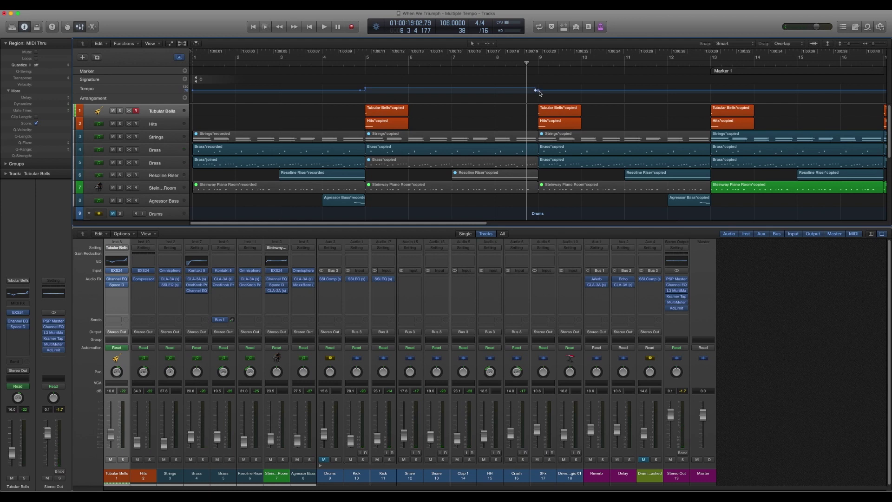
Add a tempo point at bar 13 and lower the tempo of the later section.
click(710, 91)
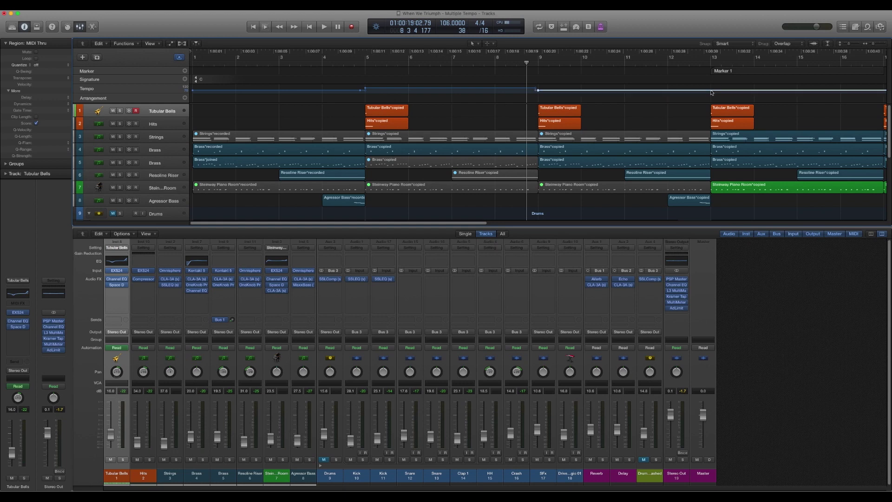
click(711, 92)
click(664, 92)
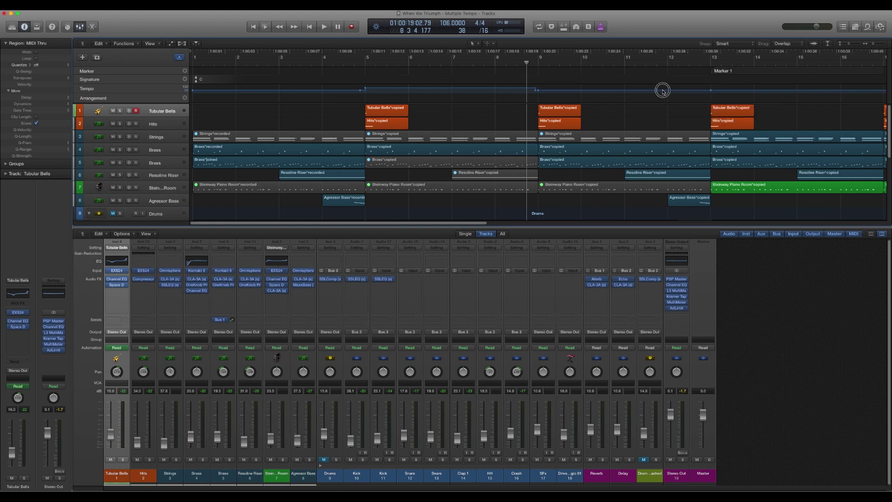
drag(663, 91, 663, 91)
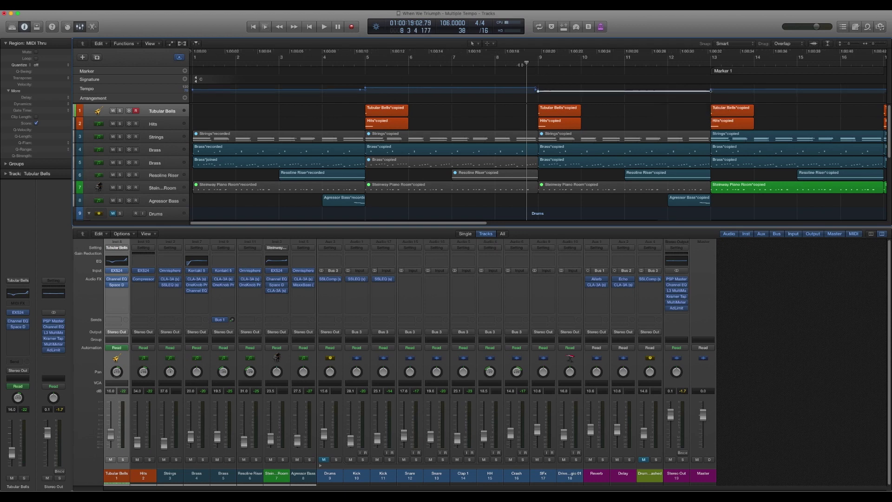
Play through the slower section to bar 17 and stop.
key(space)
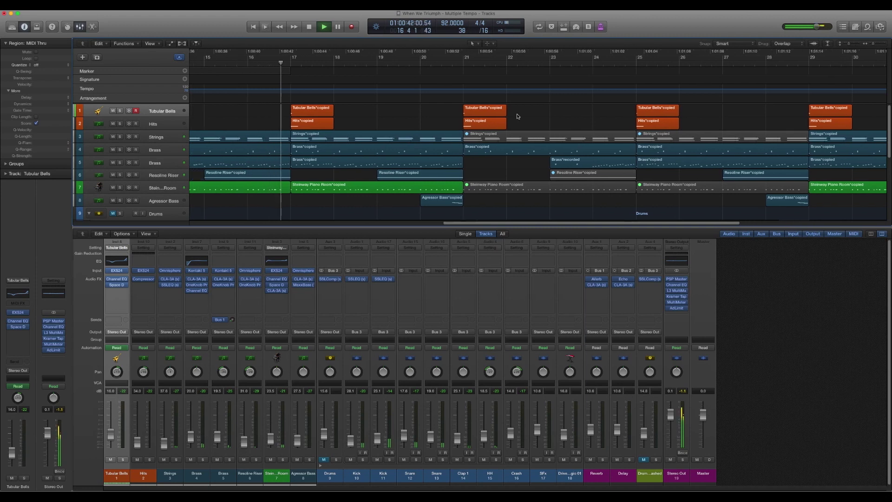
key(space)
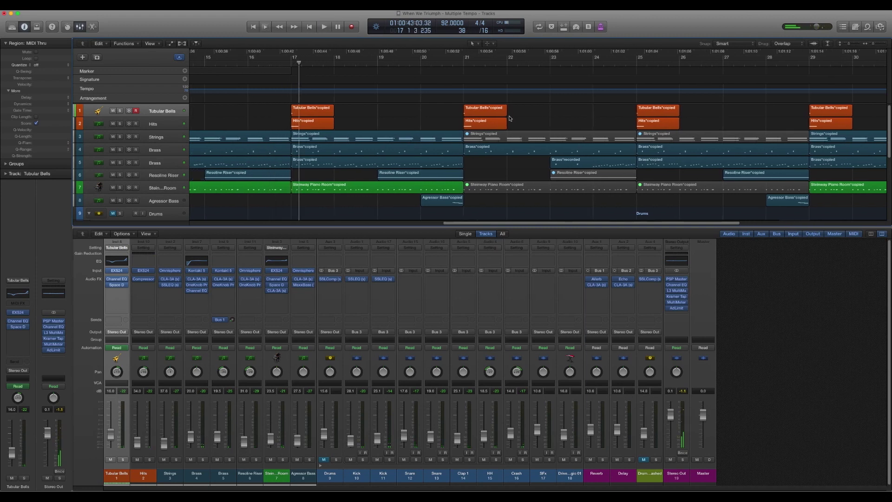
scroll(509, 119, left, 5)
scroll(509, 119, left, 5)
scroll(509, 119, left, 5)
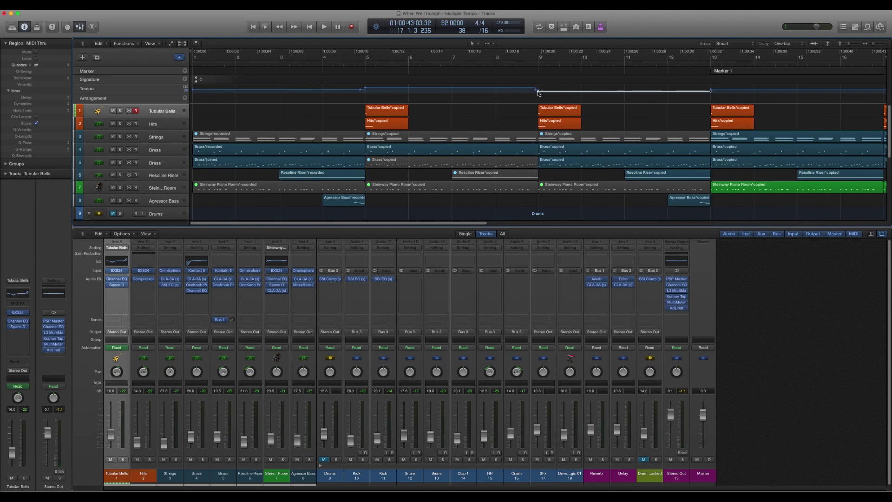
Bring bars 9–13 back to the original tempo and start the slower tempo at bar 13 instead.
drag(538, 93, 538, 95)
click(709, 93)
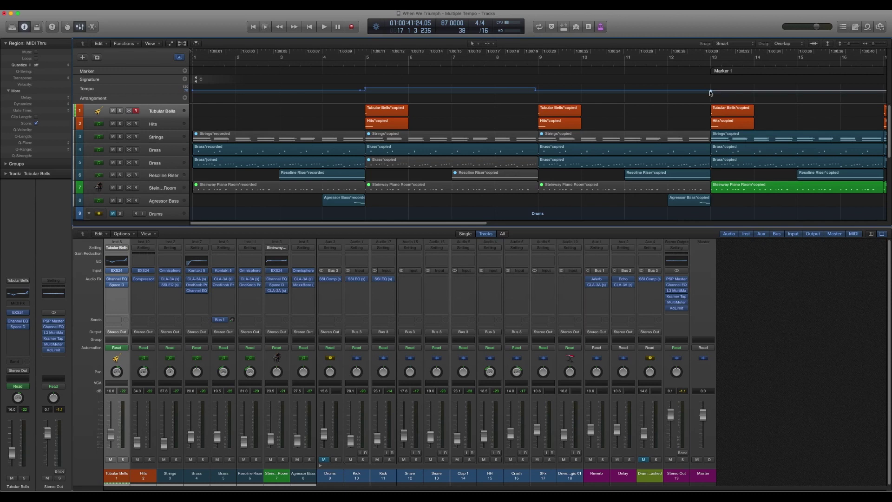
drag(710, 92, 710, 93)
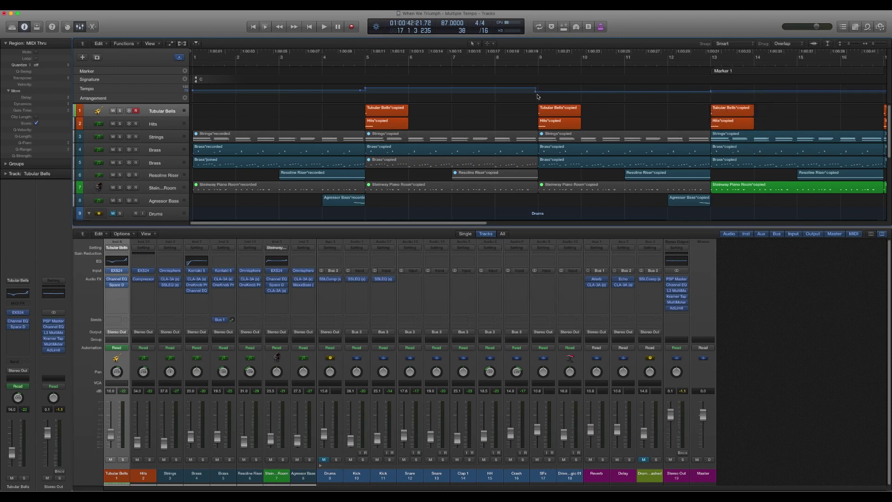
drag(537, 96, 535, 93)
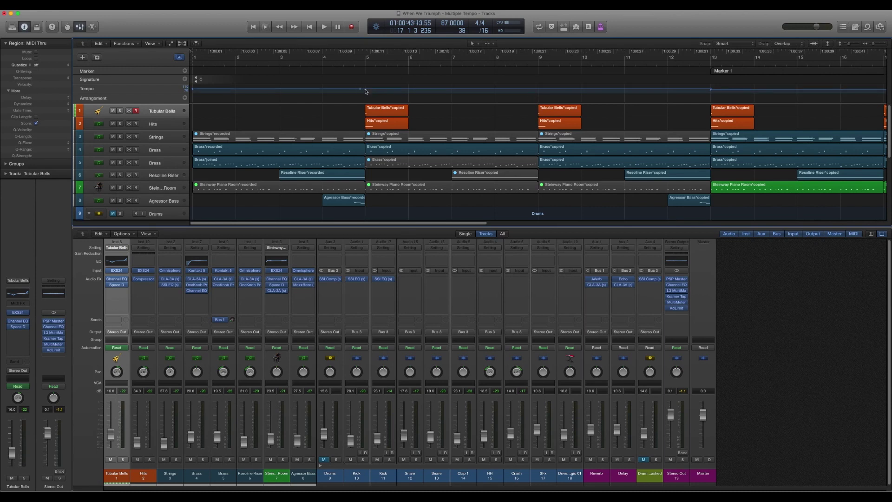
drag(711, 93, 711, 94)
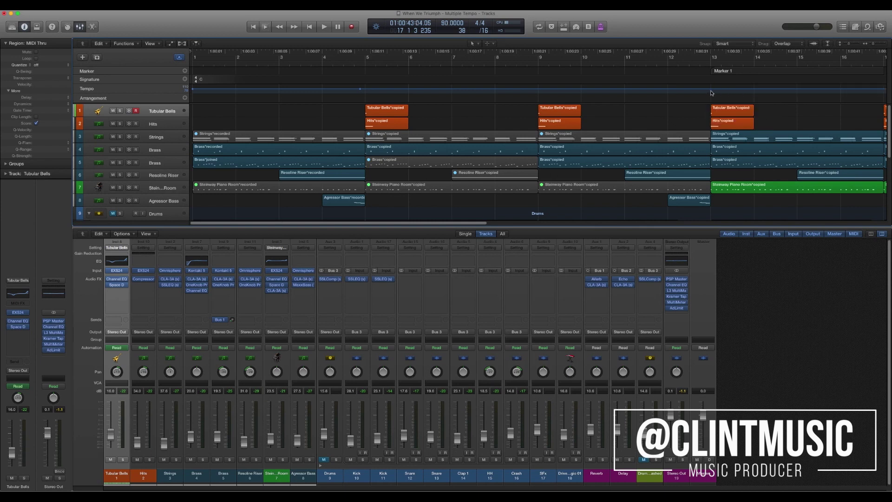